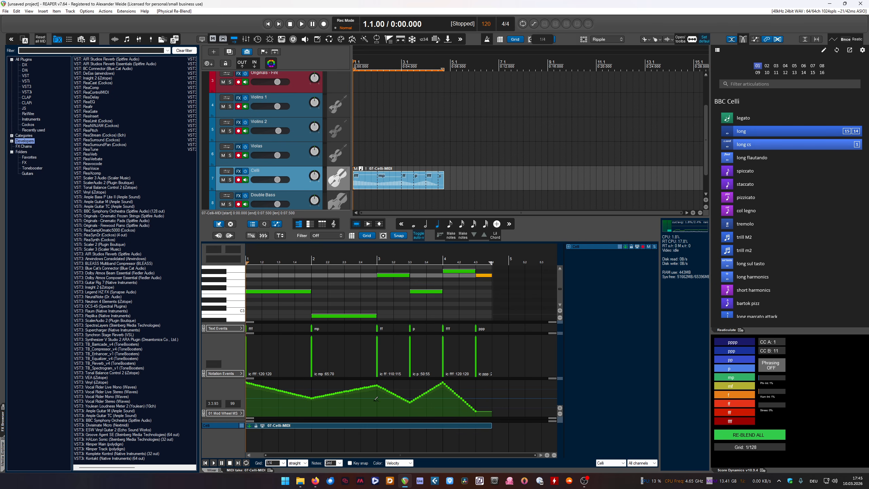
# Step: Set the Score Dynamics grid to 1/4 and re-blend all dynamics
pyautogui.click(729, 444)
pyautogui.click(779, 407)
pyautogui.click(741, 437)
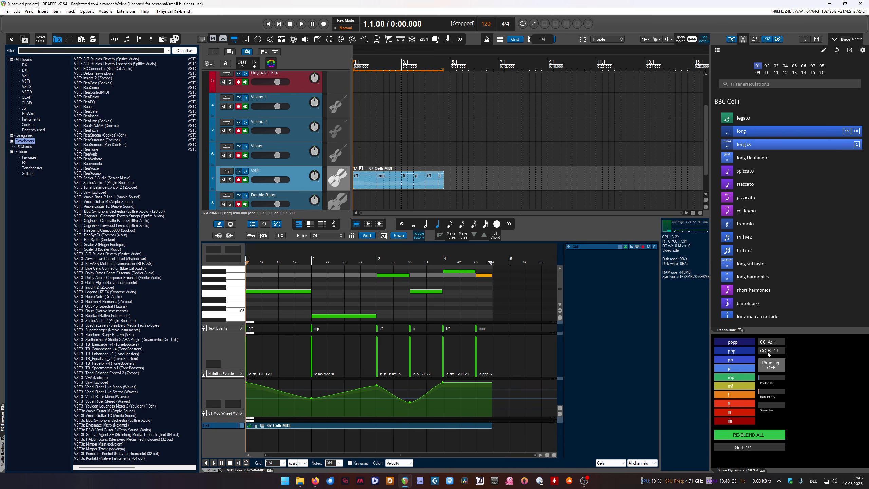
# Step: Turn Phrasing on and re-blend the dynamics with the Score Dynamics grid set to 1/128
pyautogui.click(780, 344)
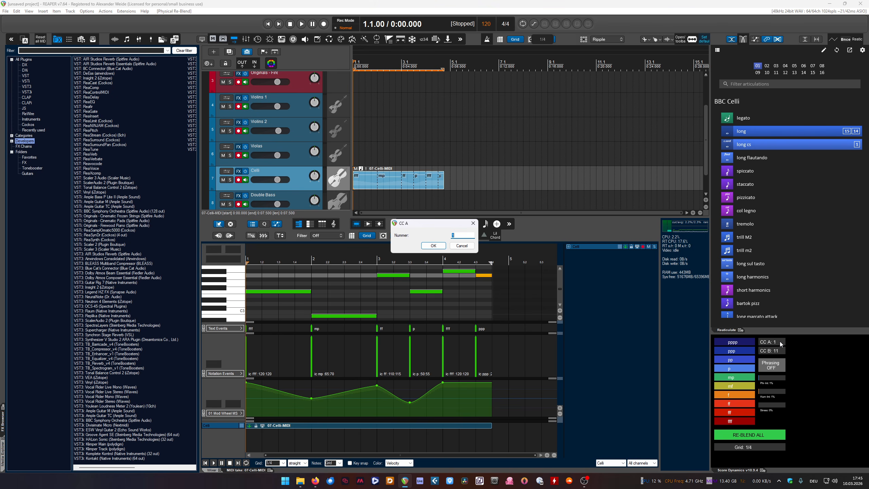
pyautogui.click(461, 246)
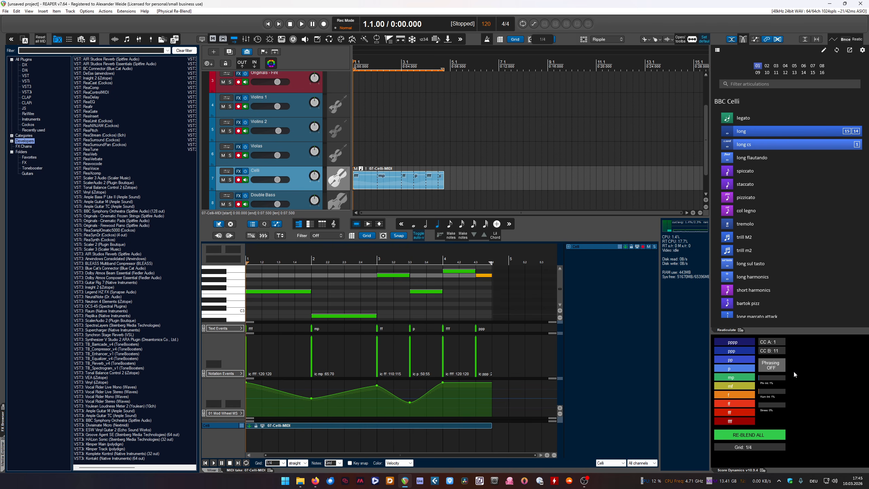
pyautogui.click(770, 366)
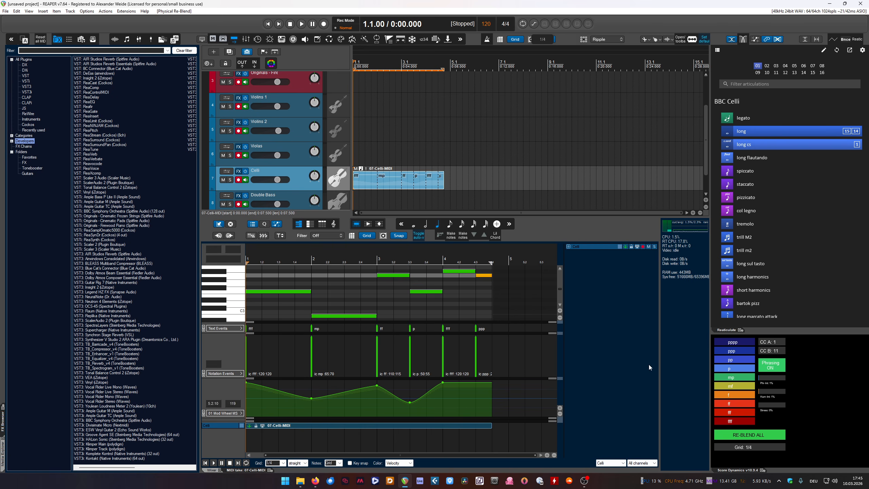
pyautogui.click(738, 446)
pyautogui.click(773, 442)
# Step: Set Phr Int and Hum Int to 0%, re-blend all dynamics, and raise Stress to 100% with Phrasing on
pyautogui.moveTo(765, 379)
pyautogui.mouseDown()
pyautogui.moveTo(756, 378)
pyautogui.moveTo(757, 390)
pyautogui.mouseUp()
pyautogui.click(742, 434)
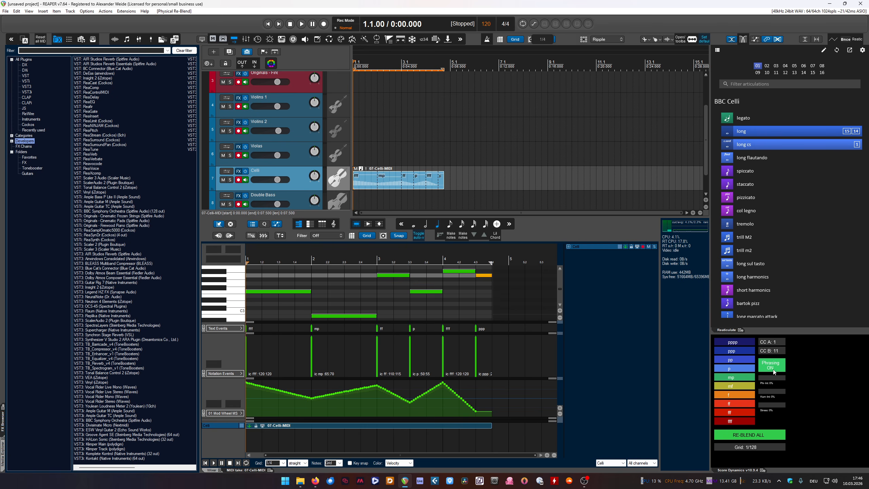
pyautogui.click(782, 365)
pyautogui.moveTo(761, 404); pyautogui.dragTo(791, 403)
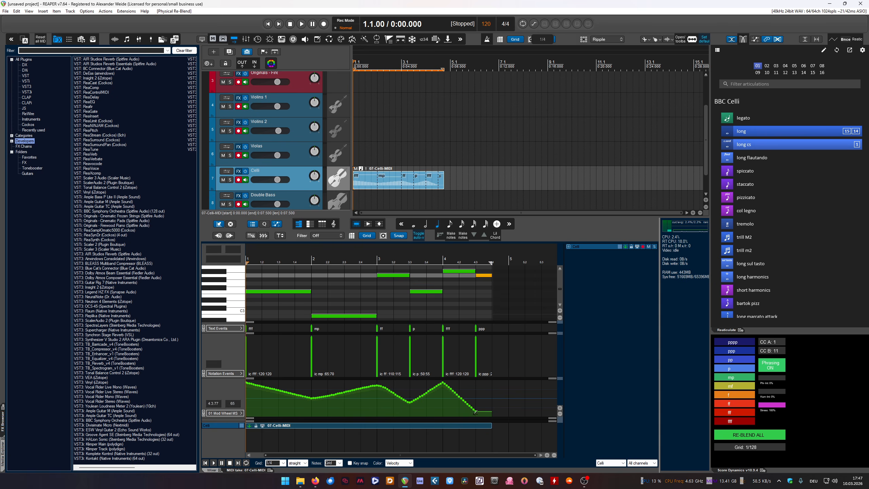
# Step: Move the remaining celli notes in bars 2 to 4 onto F3, level with the first note
pyautogui.moveTo(352, 315); pyautogui.dragTo(352, 292)
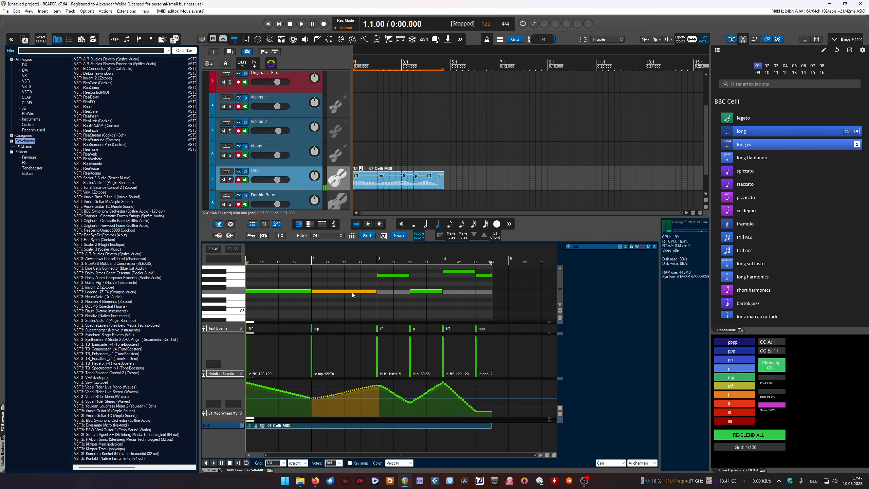
pyautogui.moveTo(403, 275); pyautogui.dragTo(403, 292)
pyautogui.moveTo(463, 272); pyautogui.dragTo(484, 291)
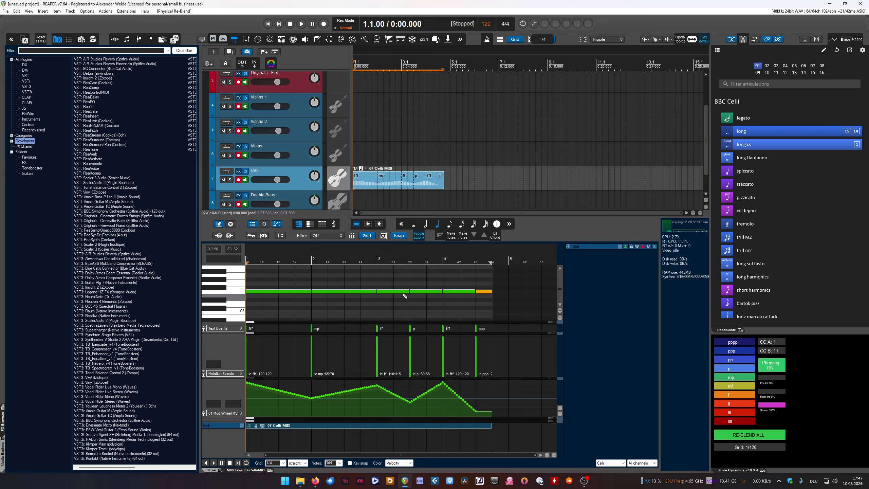
# Step: Lower the note under the p marking to E2, re-blend all dynamics, and bring the note back up to B2
pyautogui.moveTo(403, 292); pyautogui.dragTo(416, 312)
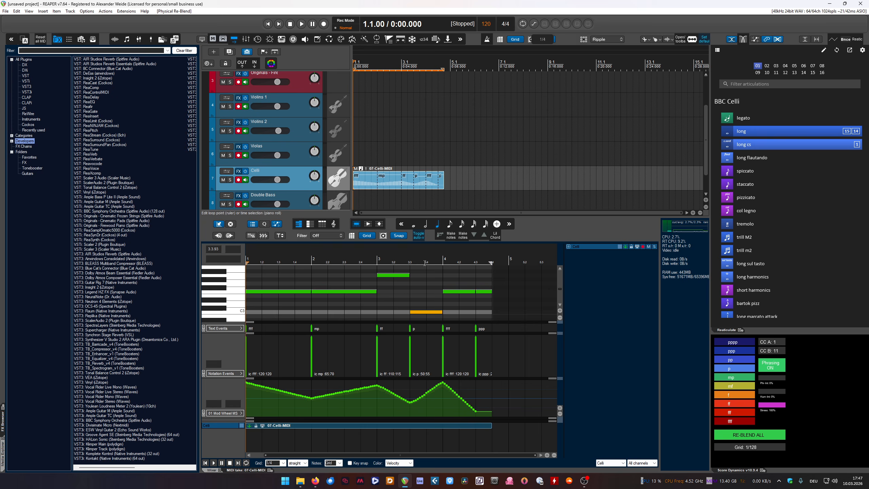
pyautogui.scroll(-3, 438, 294)
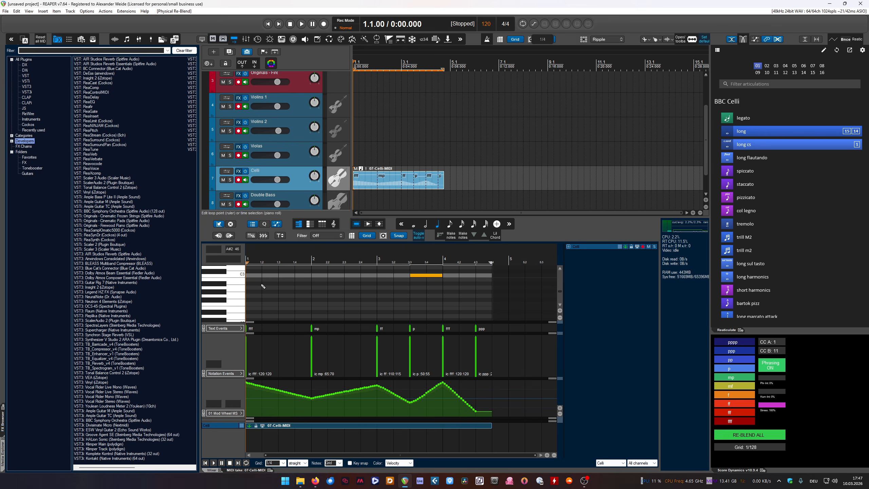
pyautogui.moveTo(423, 278); pyautogui.dragTo(424, 314)
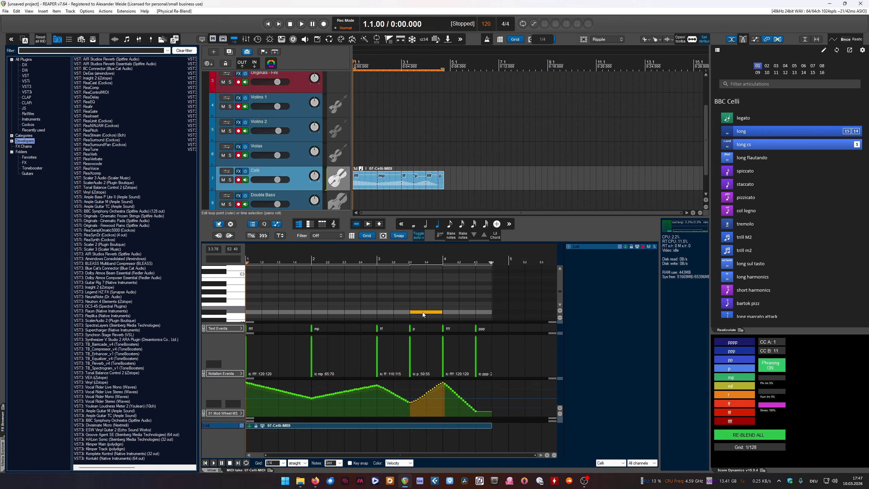
pyautogui.click(733, 435)
pyautogui.moveTo(425, 312); pyautogui.dragTo(423, 280)
# Step: Lower the bar 2 note under the mp marking to C3 and re-blend all dynamics
pyautogui.scroll(2, 251, 288)
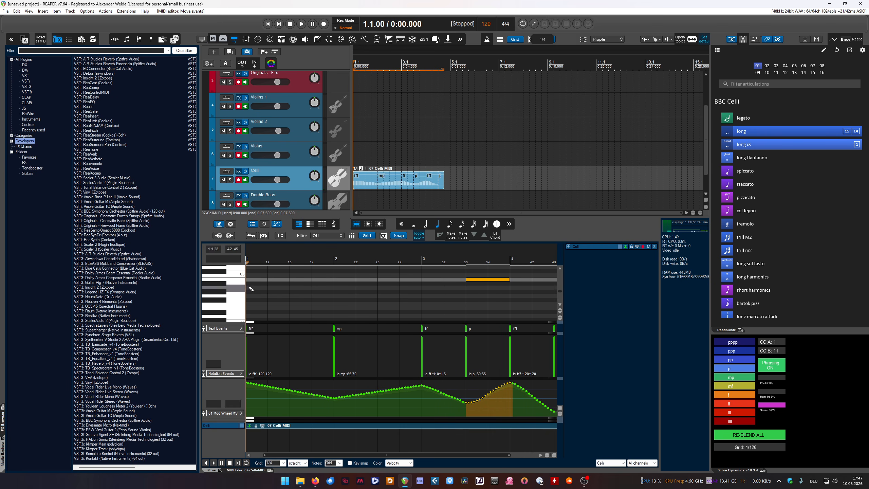
pyautogui.scroll(3, 251, 288)
pyautogui.click(399, 303)
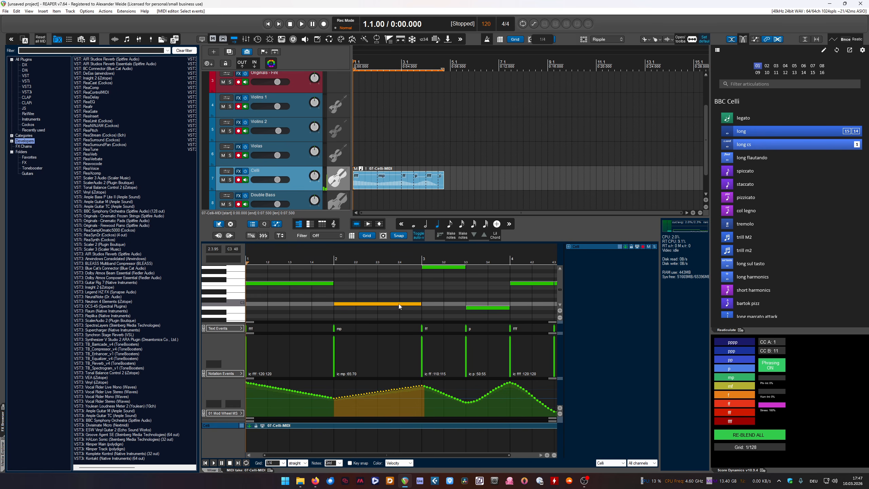
pyautogui.click(754, 436)
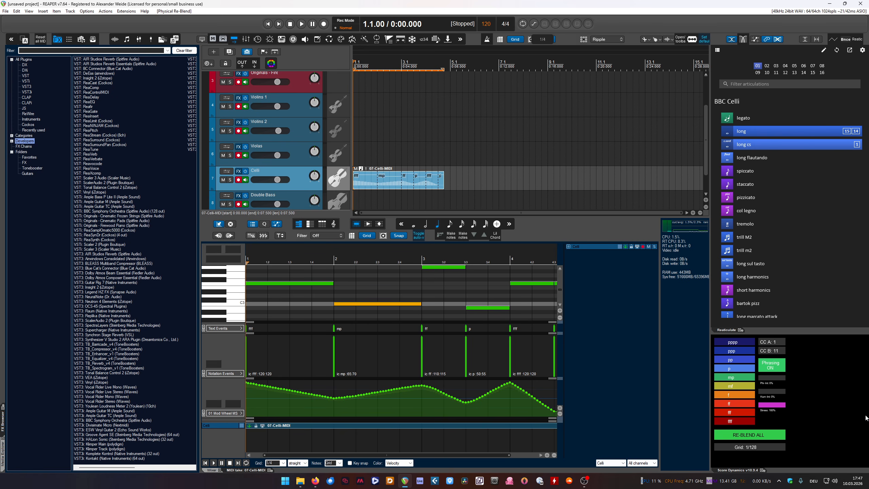
# Step: Set Stress to 0%, adjust Hum Int and re-blend all dynamics
pyautogui.moveTo(784, 408); pyautogui.dragTo(756, 407)
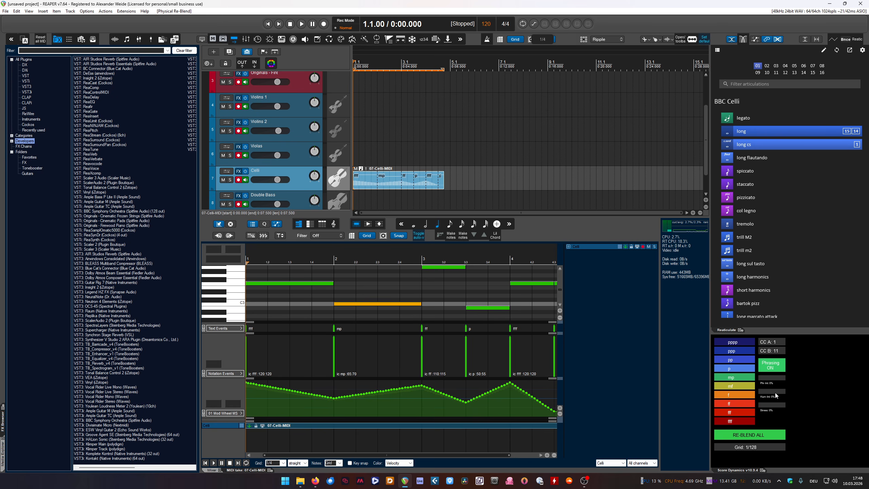
pyautogui.moveTo(763, 391); pyautogui.dragTo(768, 402)
pyautogui.click(751, 436)
# Step: Set Hum Int to about 40% and Stress to 100%, and re-blend all dynamics several times
pyautogui.moveTo(766, 393); pyautogui.dragTo(787, 407)
pyautogui.click(752, 435)
pyautogui.click(739, 435)
pyautogui.click(744, 435)
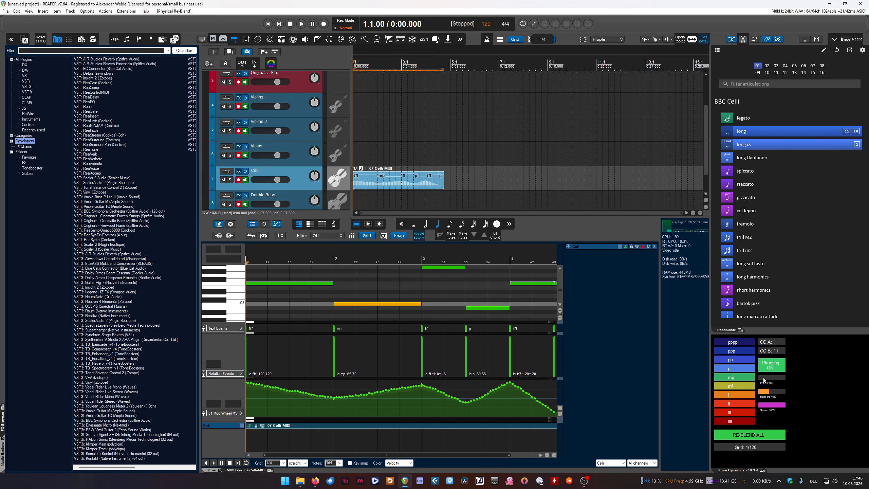
# Step: Set Phr Int to 100%, re-blend all dynamics, and try the slider at its minimum and maximum
pyautogui.moveTo(763, 378); pyautogui.dragTo(794, 381)
pyautogui.click(750, 435)
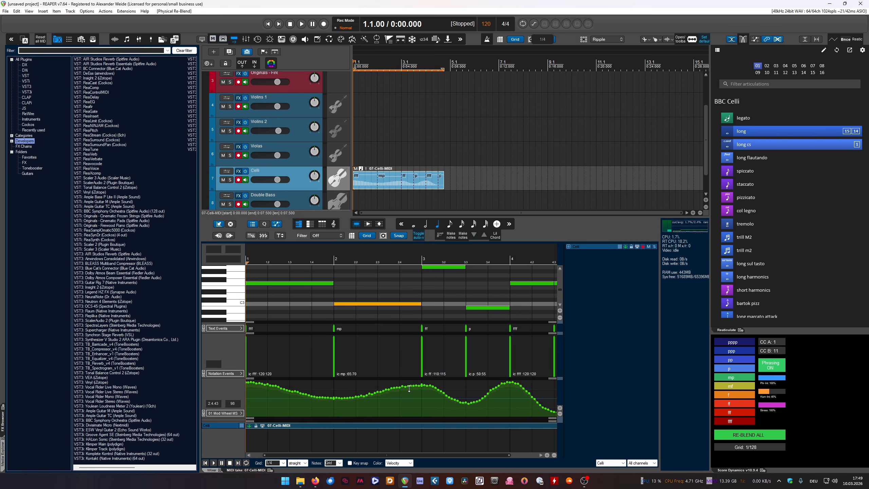
pyautogui.moveTo(786, 378); pyautogui.dragTo(762, 382)
pyautogui.moveTo(762, 382); pyautogui.dragTo(788, 380)
pyautogui.click(787, 377)
# Step: Set Phr Int to about 60% and Hum Int to about 65%, and re-blend all dynamics repeatedly
pyautogui.moveTo(782, 377); pyautogui.dragTo(776, 404)
pyautogui.click(757, 435)
pyautogui.click(772, 437)
pyautogui.click(767, 436)
pyautogui.click(756, 438)
pyautogui.click(754, 435)
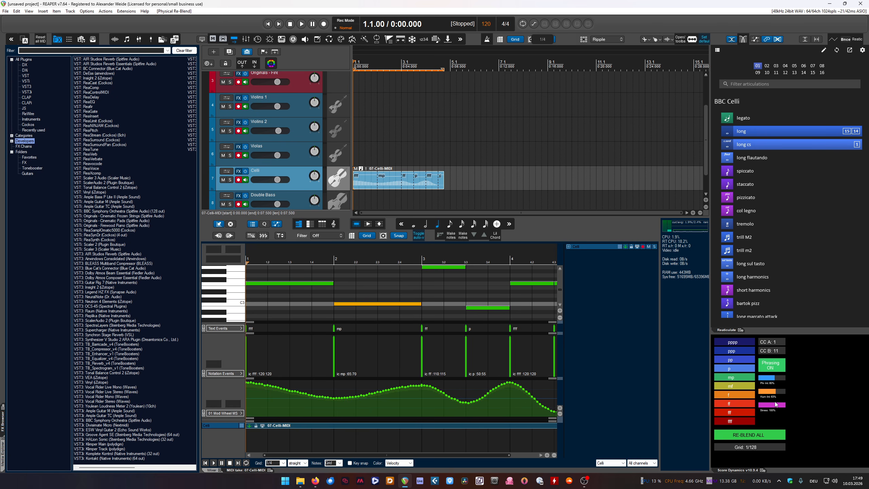
pyautogui.click(735, 436)
# Step: Play the celli passage from the start of bar 1
pyautogui.click(360, 52)
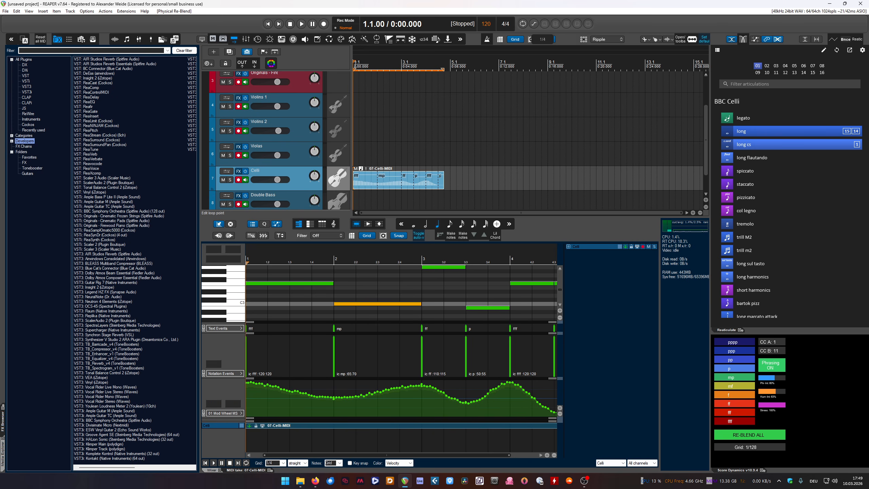
pyautogui.click(355, 69)
pyautogui.click(354, 65)
pyautogui.press('space')
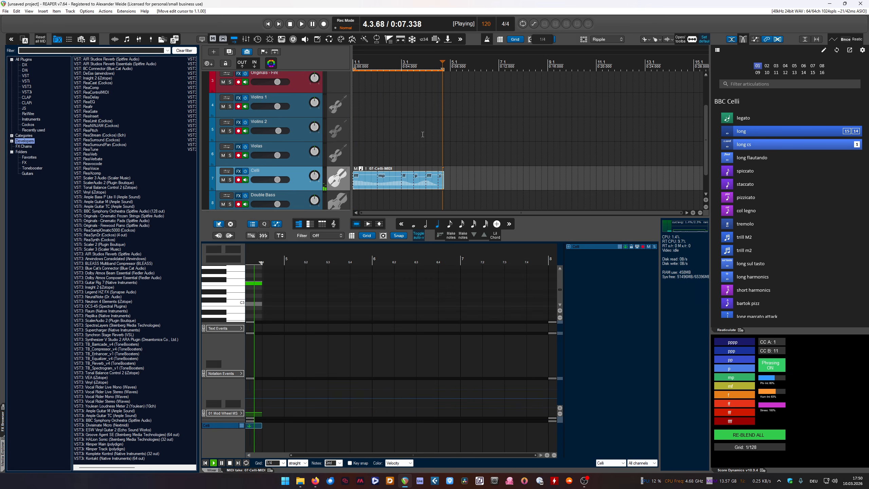
# Step: Lower the last note under the ppp marking to D3, delete it, and re-blend all dynamics
pyautogui.scroll(-2, 329, 313)
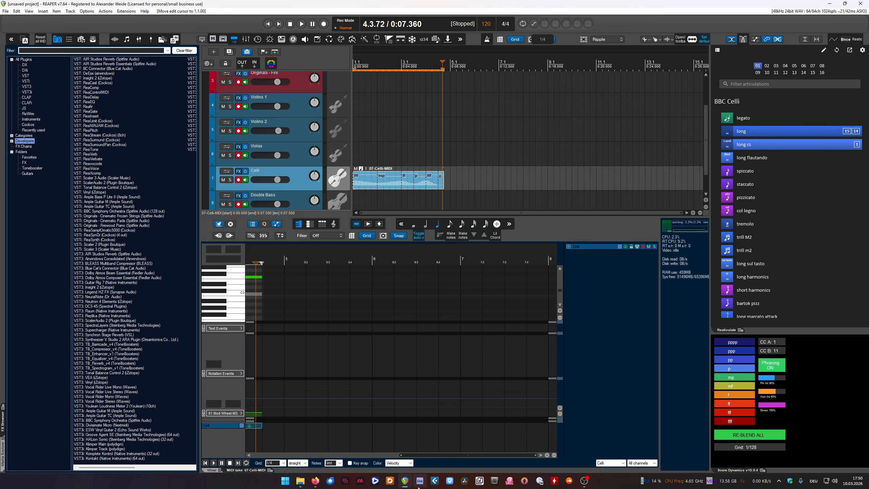
pyautogui.moveTo(412, 455); pyautogui.dragTo(264, 456)
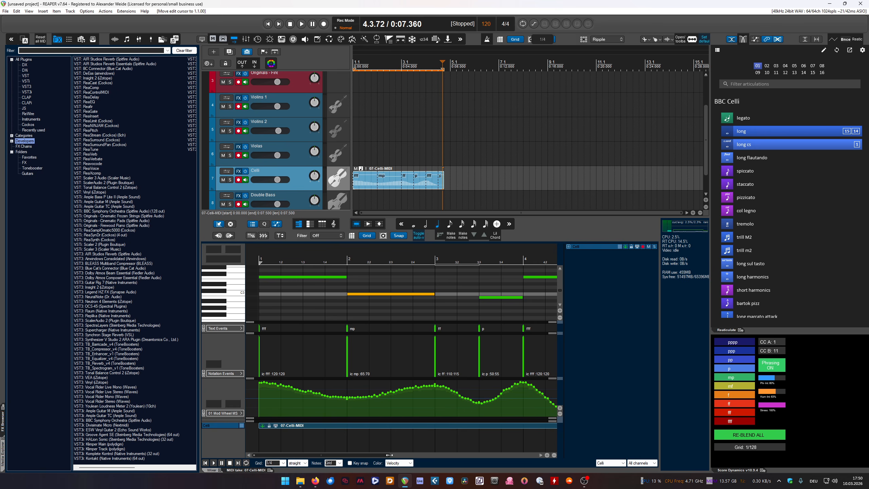
pyautogui.moveTo(389, 455); pyautogui.dragTo(429, 459)
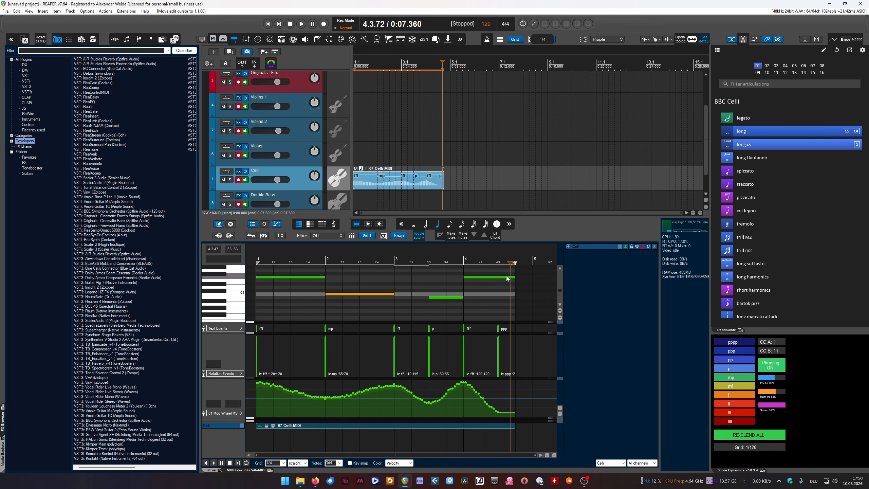
pyautogui.moveTo(505, 277); pyautogui.dragTo(505, 288)
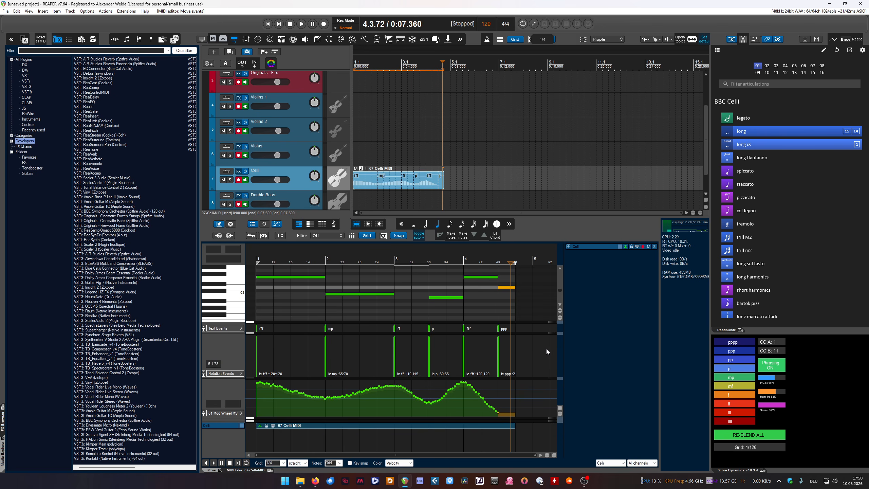
pyautogui.press('Delete')
pyautogui.click(735, 437)
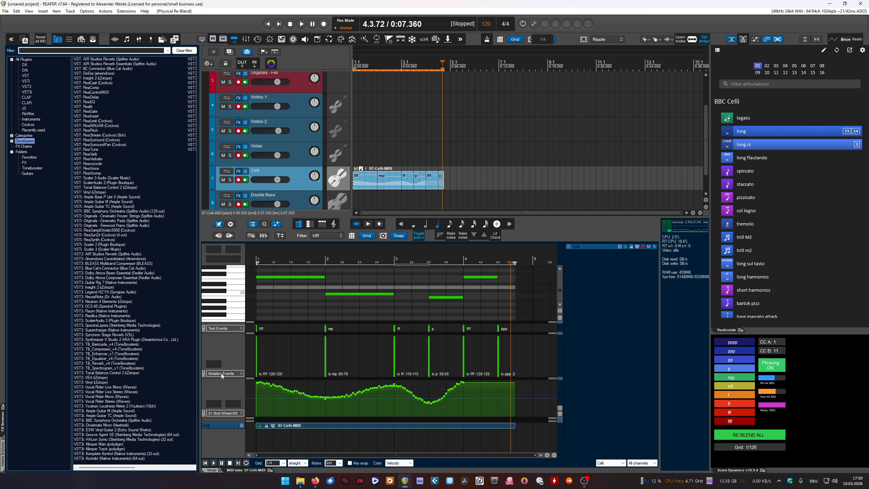
# Step: Insert a D3 note at the ppp marking and shorten it to the very end of bar 4 using a 1/128 editor grid
pyautogui.click(503, 288)
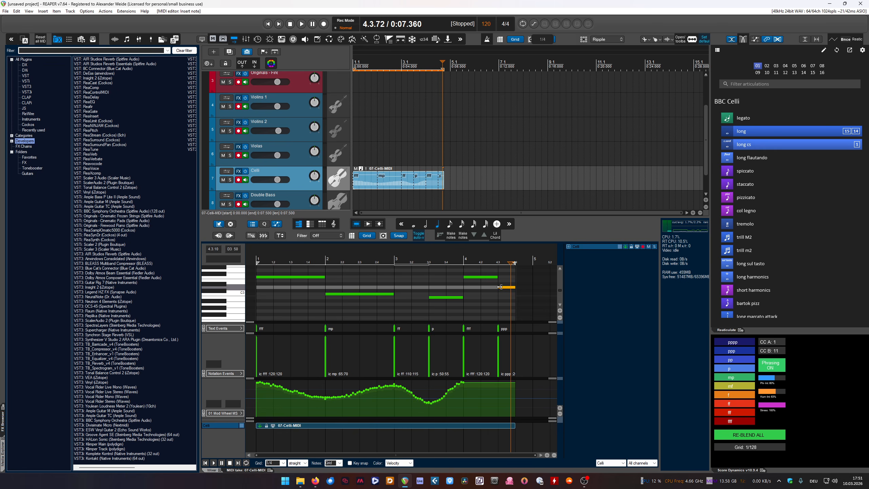
pyautogui.moveTo(500, 286); pyautogui.dragTo(501, 287)
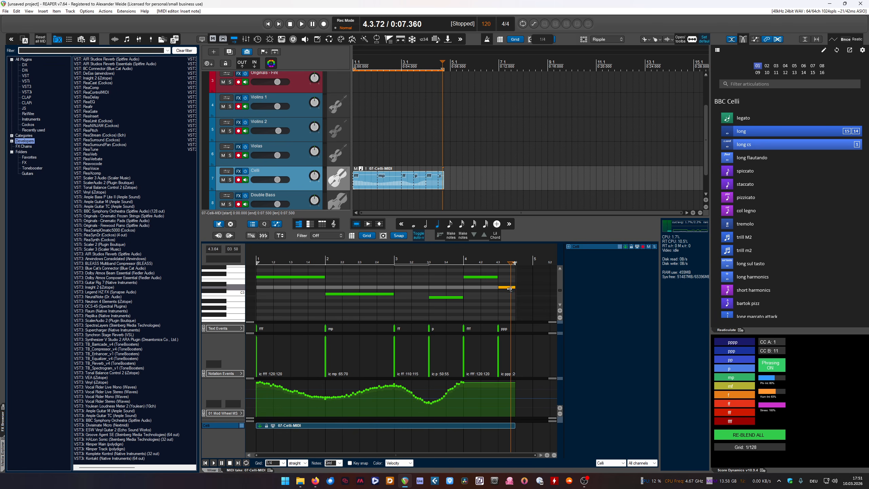
pyautogui.click(283, 462)
pyautogui.click(274, 417)
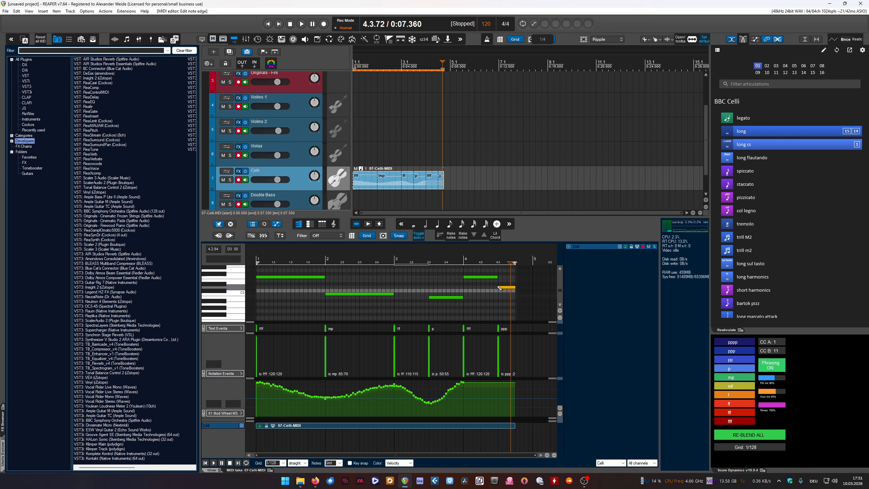
pyautogui.moveTo(499, 288); pyautogui.dragTo(513, 289)
# Step: Move the ppp text and notation events to the start of the short final note and re-blend all dynamics
pyautogui.moveTo(499, 331)
pyautogui.mouseDown()
pyautogui.moveTo(512, 330)
pyautogui.moveTo(509, 345)
pyautogui.mouseUp()
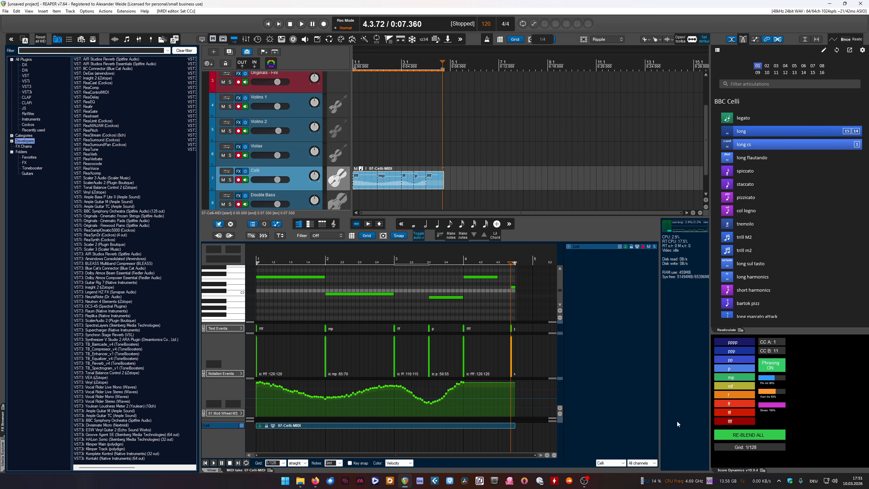
pyautogui.click(736, 437)
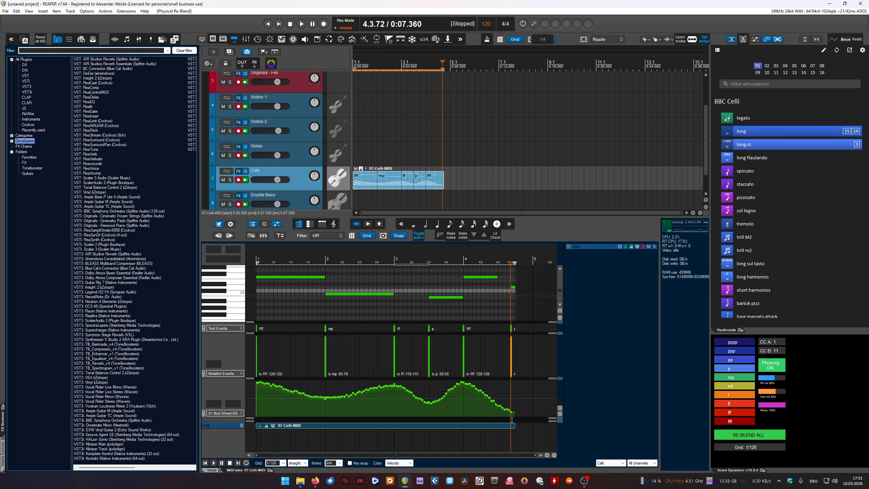
# Step: Play the end of the phrase from position 3.4.25 and stop playback
pyautogui.click(451, 262)
pyautogui.press('space')
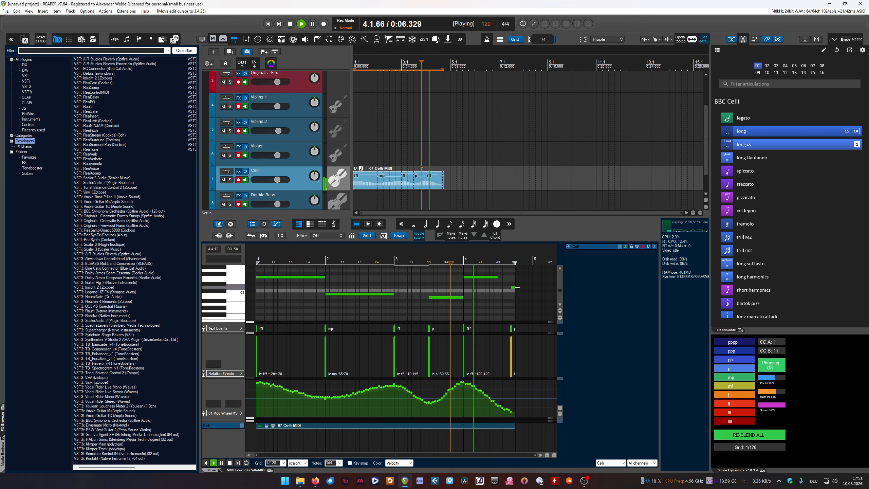
pyautogui.press('space')
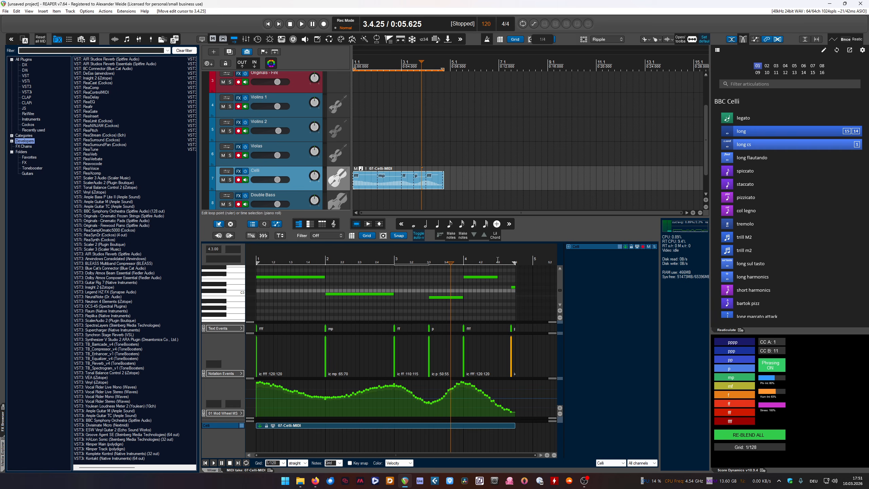
# Step: Delete the short final D3 note and place the edit cursor at 4.2.50
pyautogui.click(513, 288)
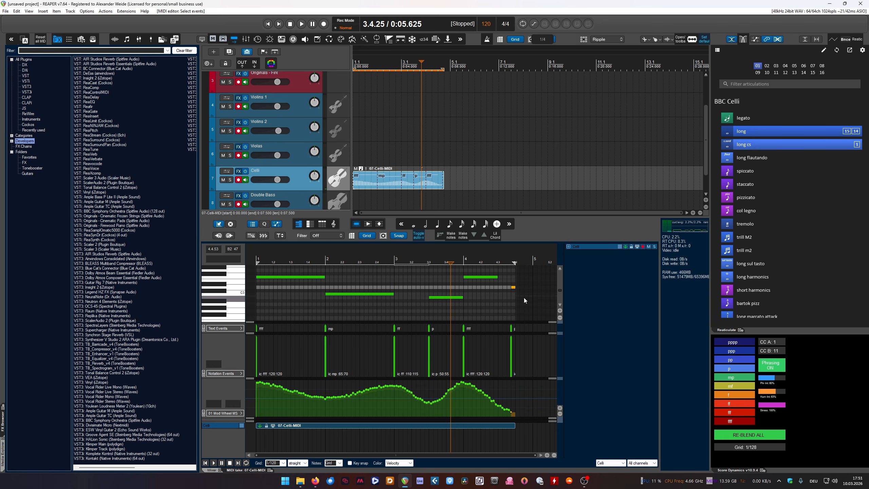
pyautogui.press('Delete')
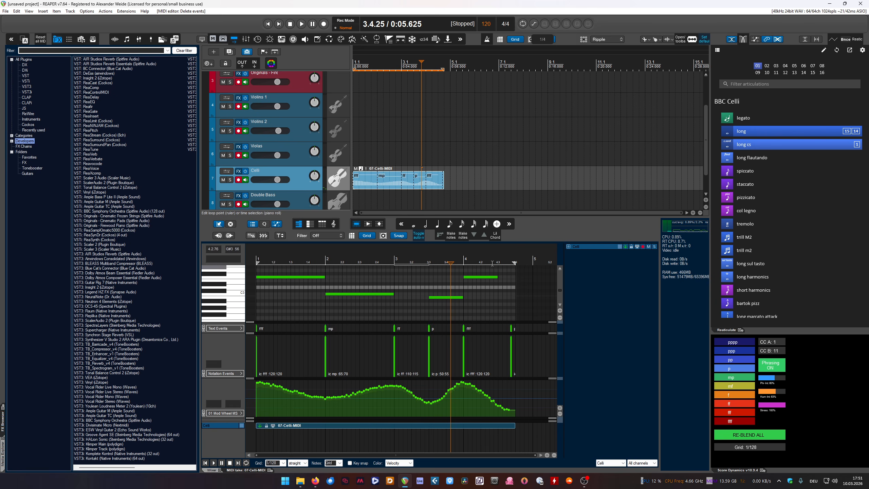
pyautogui.click(488, 262)
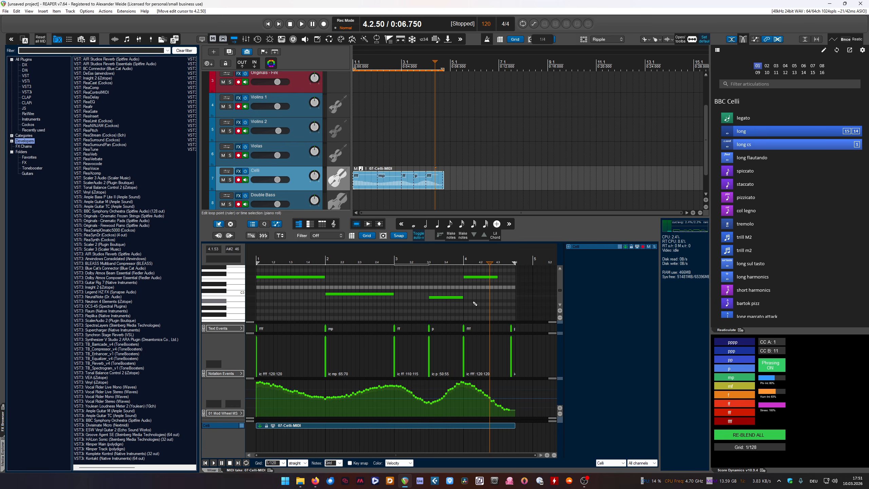
# Step: Audition the phrase's ending repeatedly from 4.2.50 and restore the deleted short D3 note at the end of bar 4
pyautogui.press('space')
pyautogui.press('space')
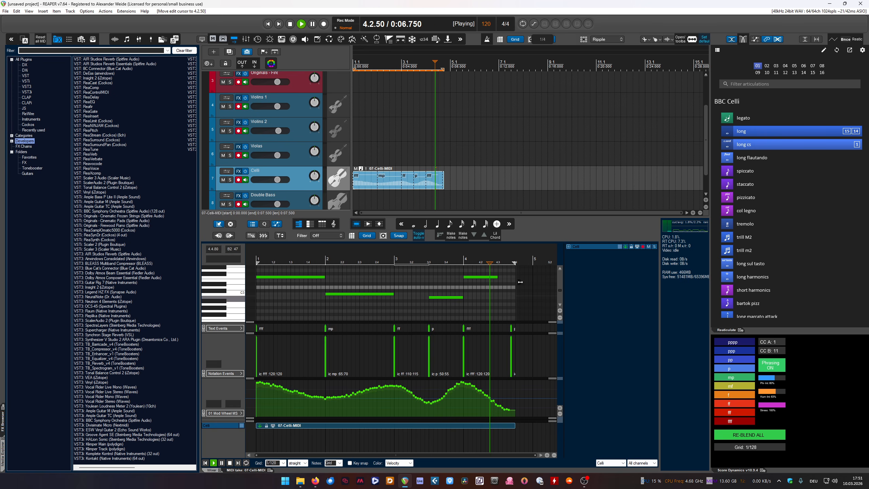
pyautogui.press('space')
pyautogui.press('space')
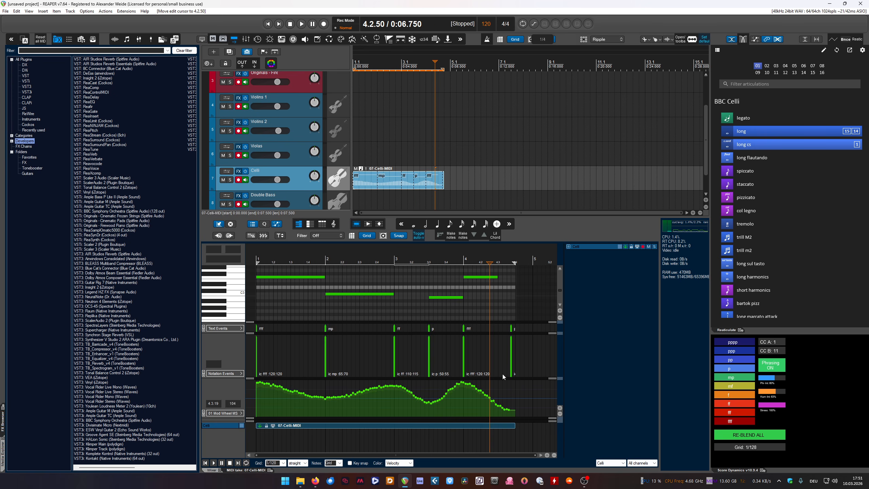
pyautogui.press('space')
pyautogui.press('space')
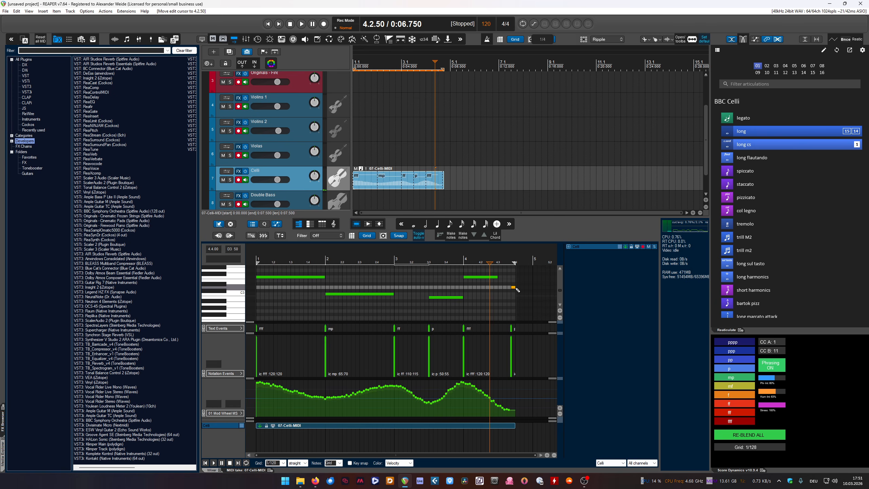
# Step: Play the ending with the short D3 note from 4.3.50, and play the whole celli phrase from 1.1.00
pyautogui.click(505, 258)
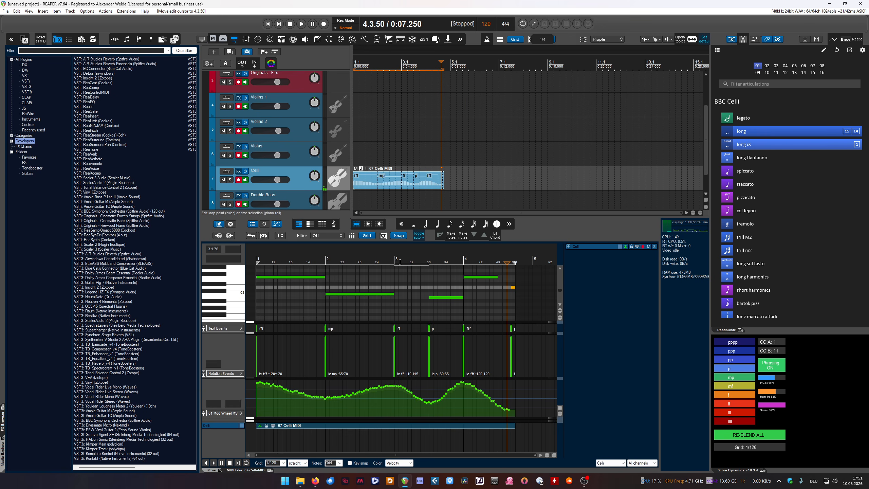
pyautogui.press('space')
pyautogui.press('space')
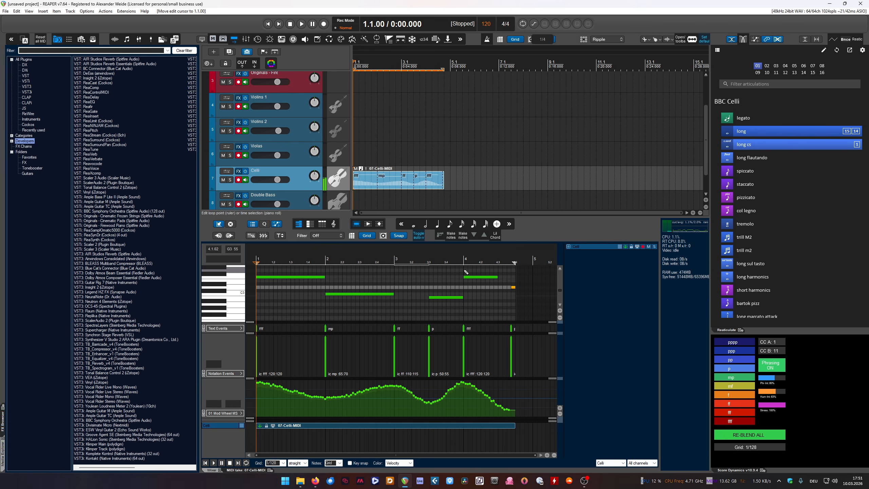
pyautogui.press('space')
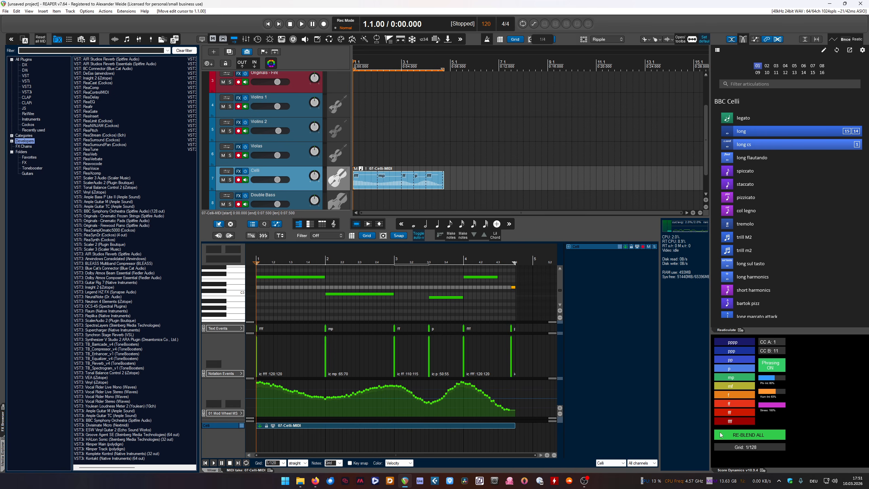
# Step: Try lower phrasing intensity, humanize and stress amounts with phrasing kept on, and re-blend all dynamics
pyautogui.moveTo(778, 391)
pyautogui.mouseDown()
pyautogui.moveTo(765, 391)
pyautogui.moveTo(763, 380)
pyautogui.moveTo(761, 405)
pyautogui.moveTo(775, 405)
pyautogui.moveTo(767, 392)
pyautogui.mouseUp()
pyautogui.click(773, 379)
pyautogui.click(763, 379)
pyautogui.click(771, 366)
pyautogui.click(771, 366)
pyautogui.click(759, 437)
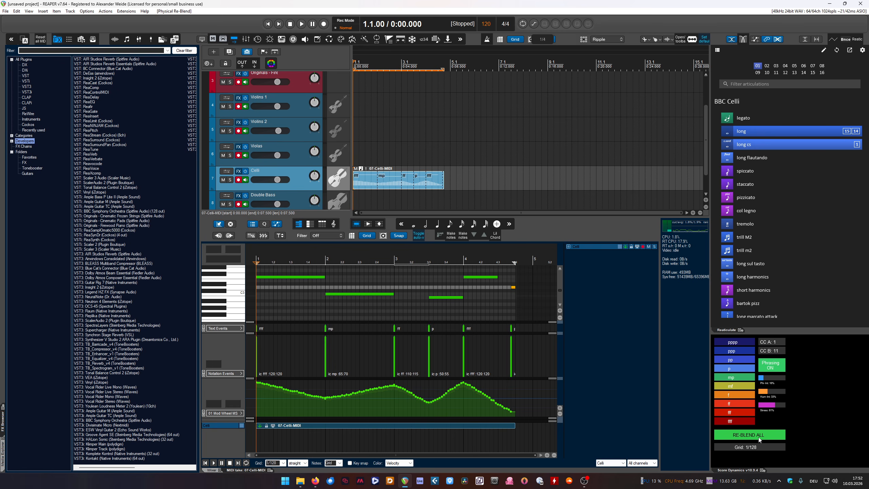
# Step: Reduce humanize to about 17% and stress to about 11%, raise phrasing intensity to roughly three quarters, and re-blend all dynamics
pyautogui.moveTo(769, 392); pyautogui.dragTo(760, 410)
pyautogui.click(762, 438)
pyautogui.moveTo(761, 377); pyautogui.dragTo(778, 377)
pyautogui.click(766, 437)
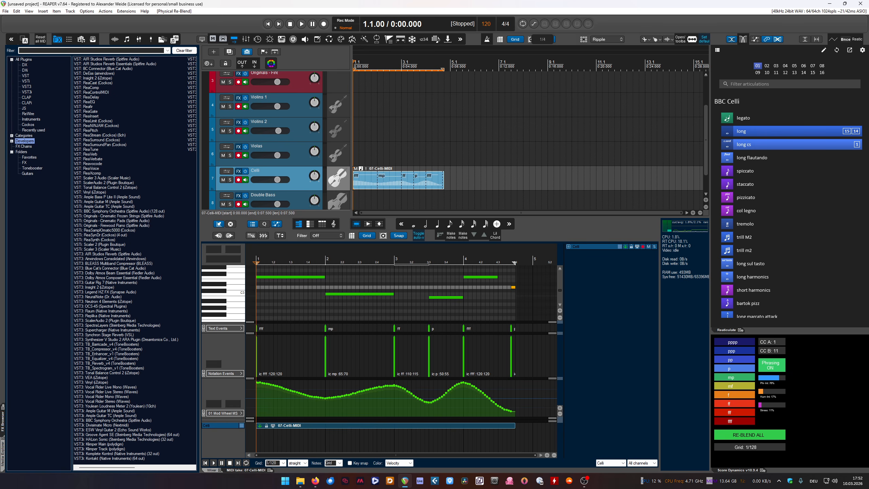
pyautogui.click(590, 483)
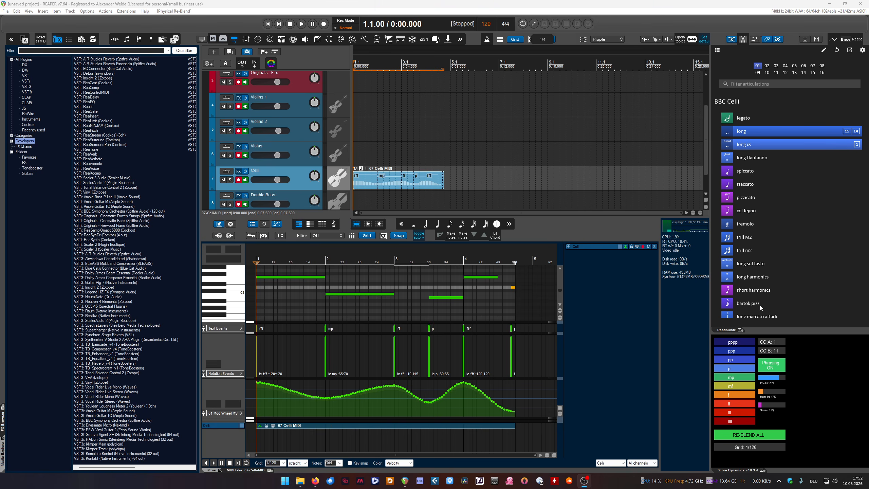